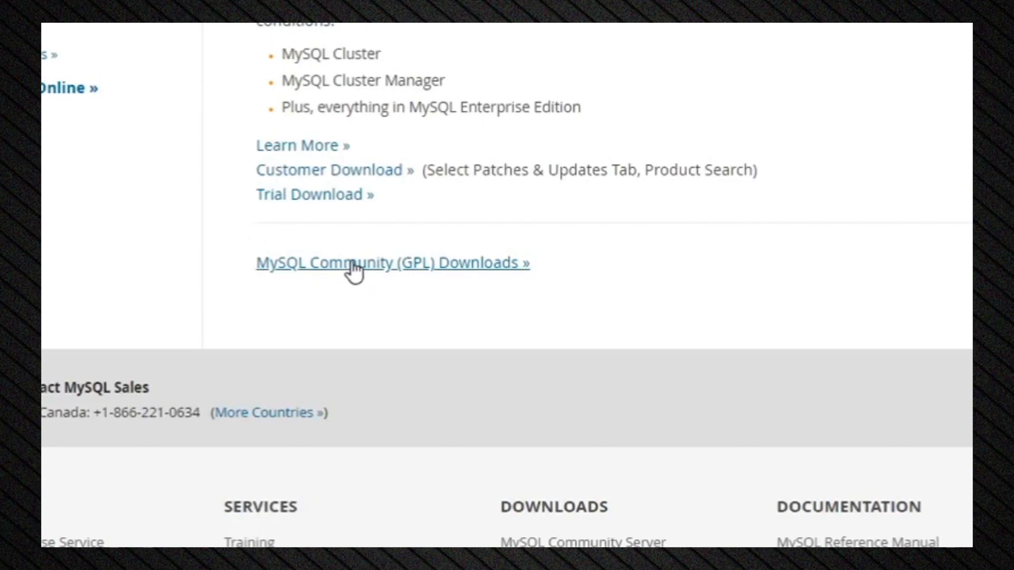
Scroll the mysql.com Downloads page to the 'MySQL Community (GPL) Downloads' link.
{"action": "scroll", "coordinate": [359, 269], "scroll_direction": "up", "scroll_amount": 6}
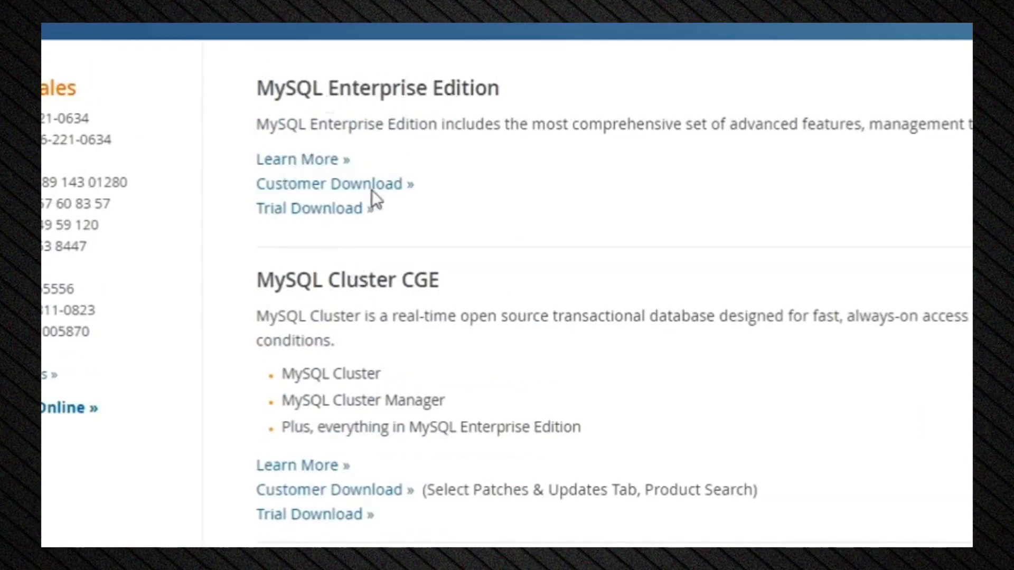
{"action": "scroll", "coordinate": [370, 185], "scroll_direction": "down", "scroll_amount": 8}
{"action": "scroll", "coordinate": [383, 143], "scroll_direction": "up", "scroll_amount": 2}
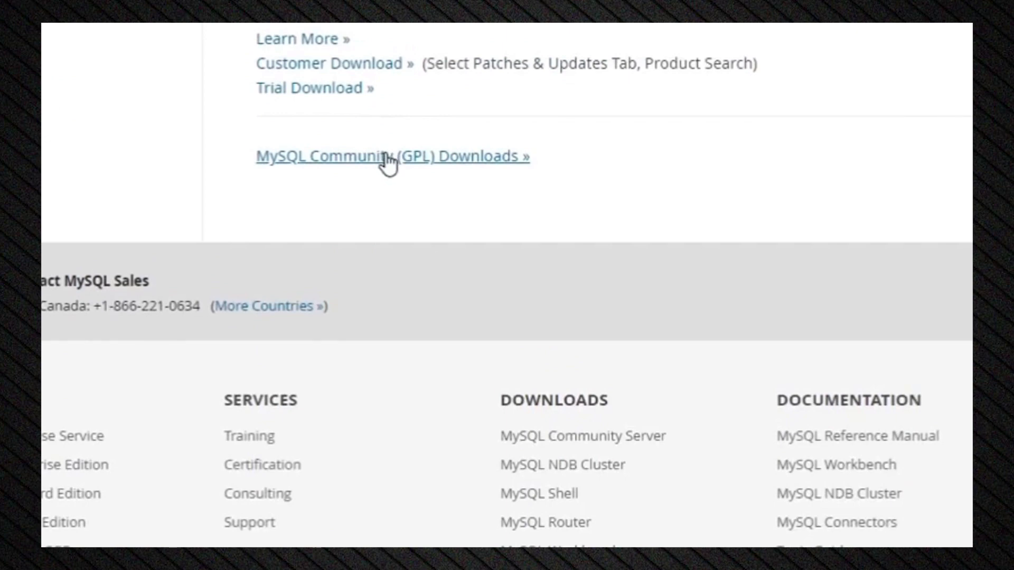
Go from Community (GPL) Downloads through MySQL Community Server 8.0.21 to the Windows MySQL Installer page.
{"action": "left_click", "coordinate": [388, 158]}
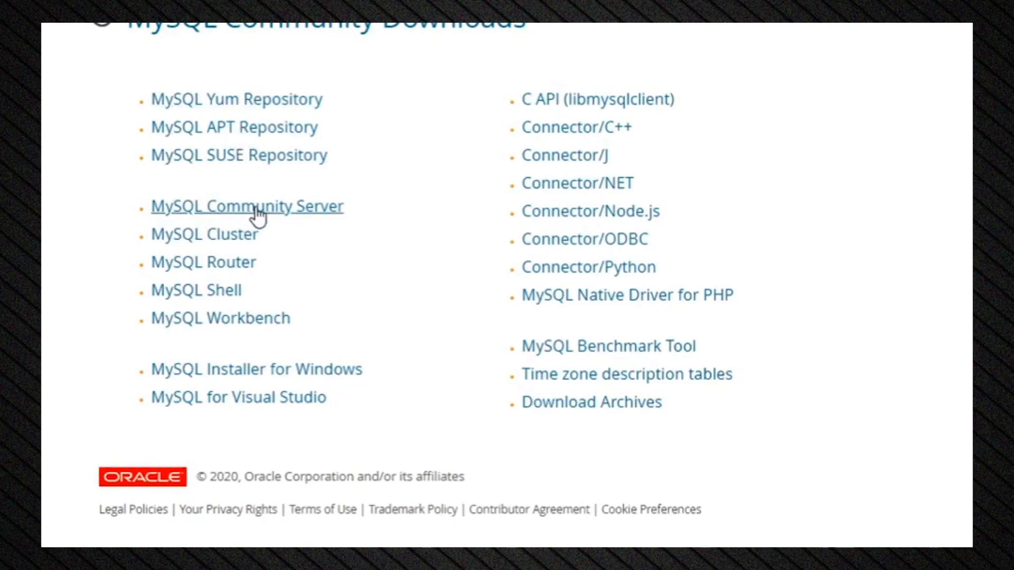
{"action": "left_click", "coordinate": [257, 210]}
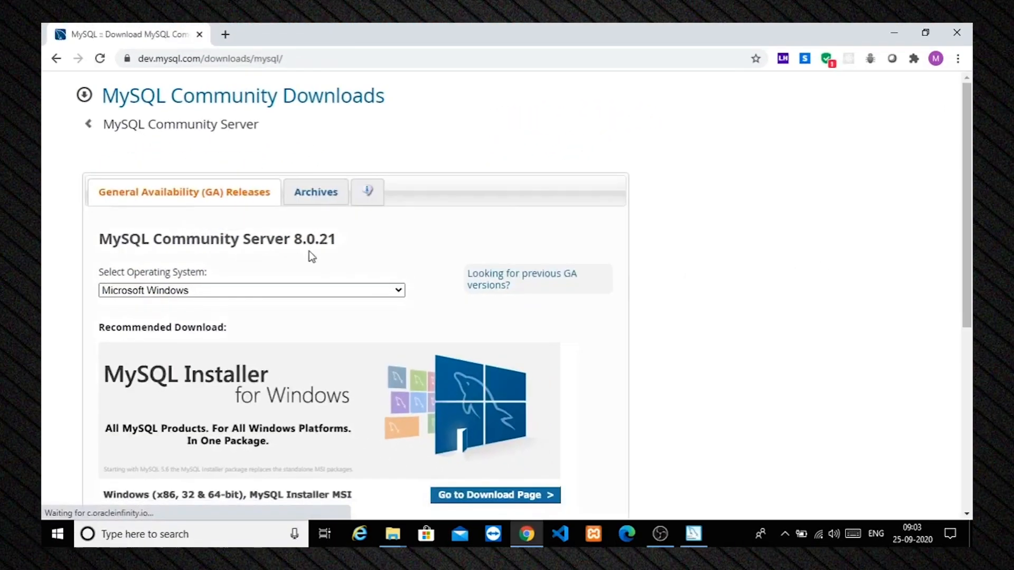
{"action": "scroll", "coordinate": [311, 256], "scroll_direction": "down", "scroll_amount": 3}
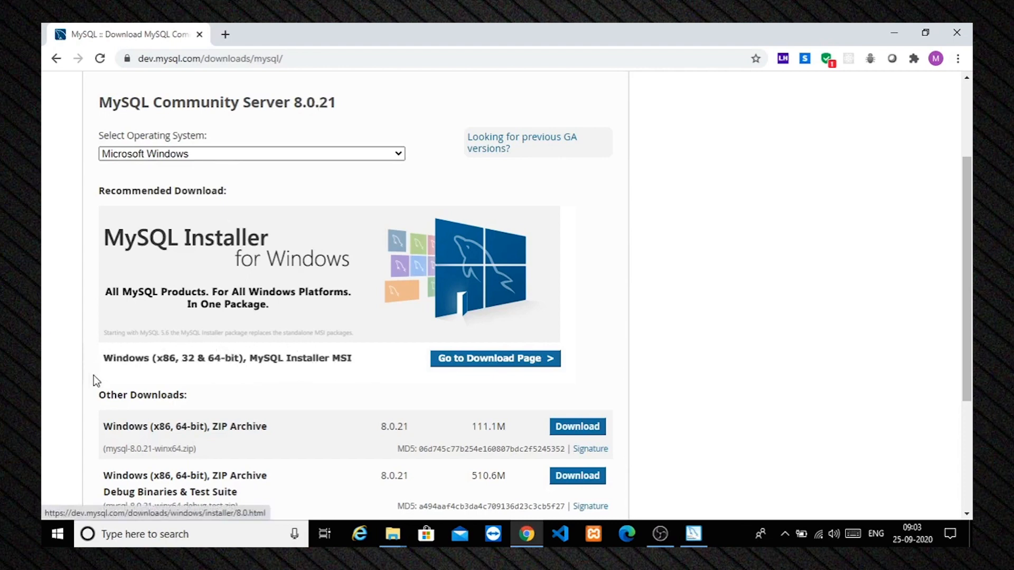
{"action": "left_click", "coordinate": [472, 360]}
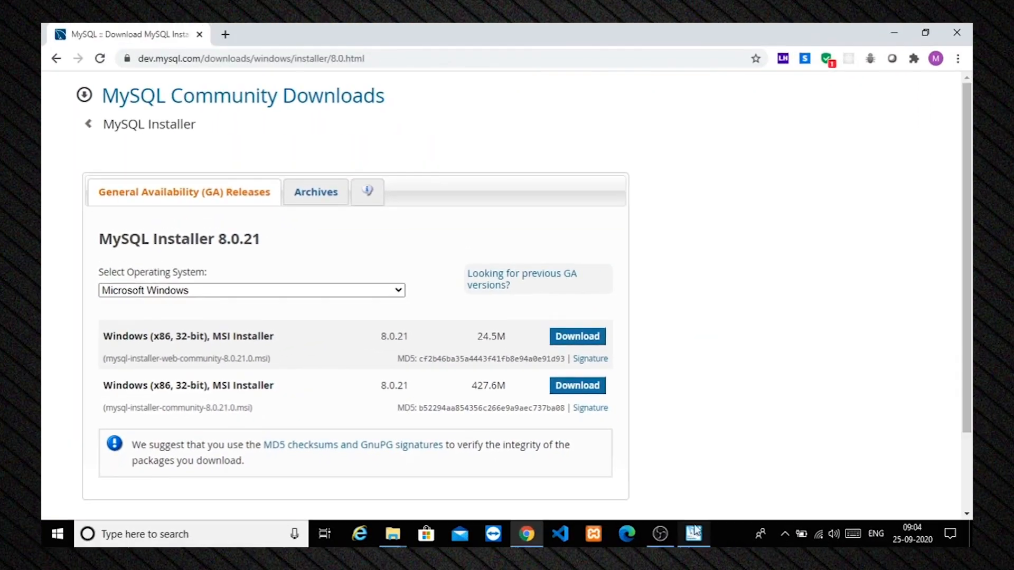
Run the downloaded MySQL Installer 8.0.21 MSI from the taskbar.
{"action": "left_click", "coordinate": [693, 534]}
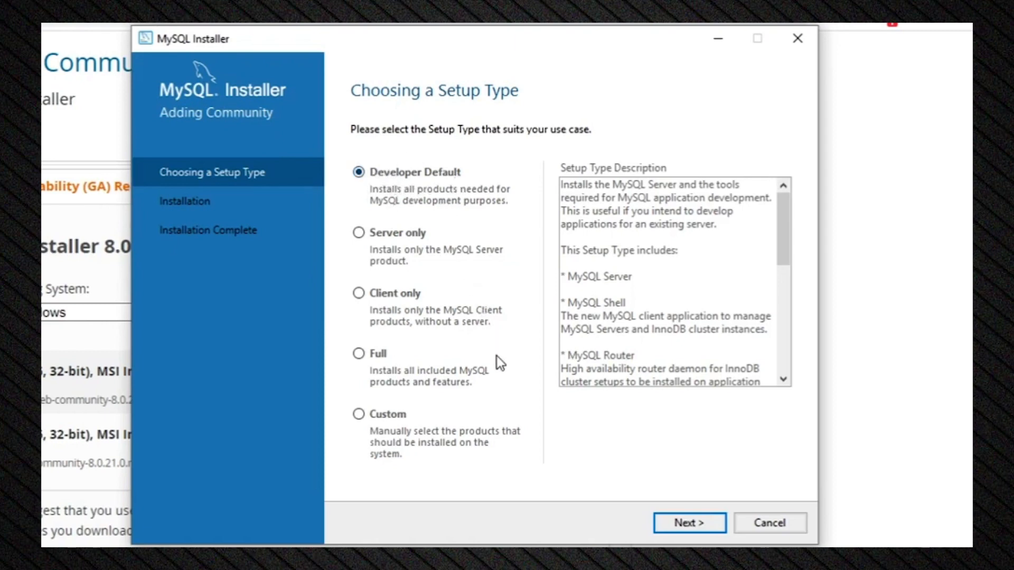
Keep Developer Default, review the unmet MySQL For Excel 1.3.8 requirements, and continue anyway.
{"action": "left_click", "coordinate": [697, 525]}
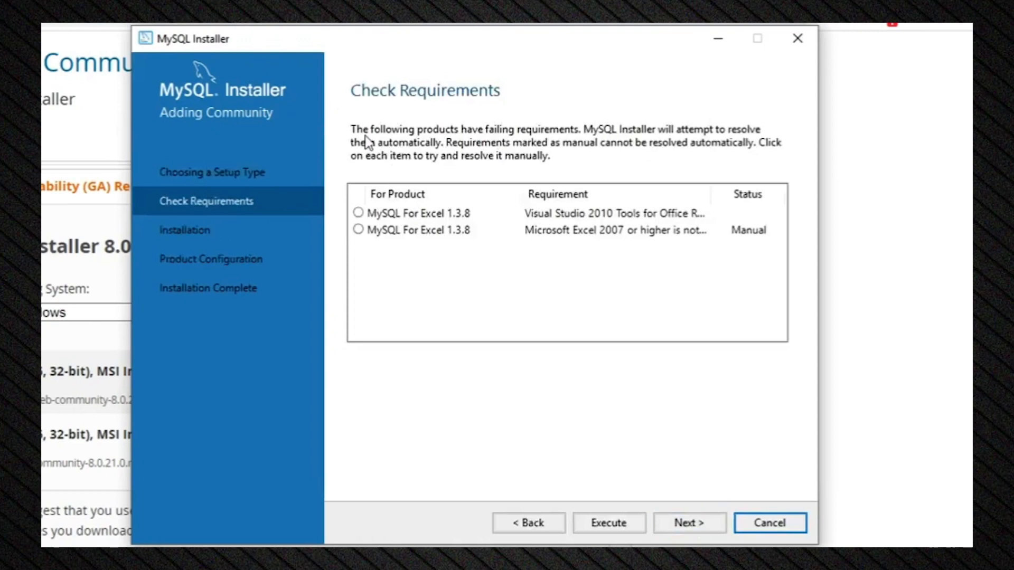
{"action": "left_click", "coordinate": [358, 214]}
{"action": "left_click", "coordinate": [360, 230]}
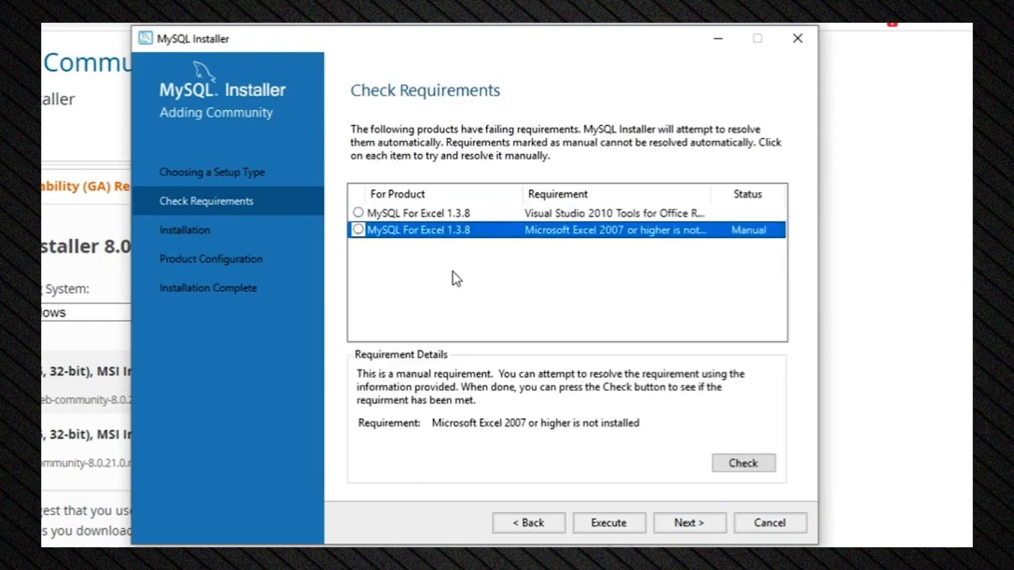
{"action": "left_click", "coordinate": [703, 524]}
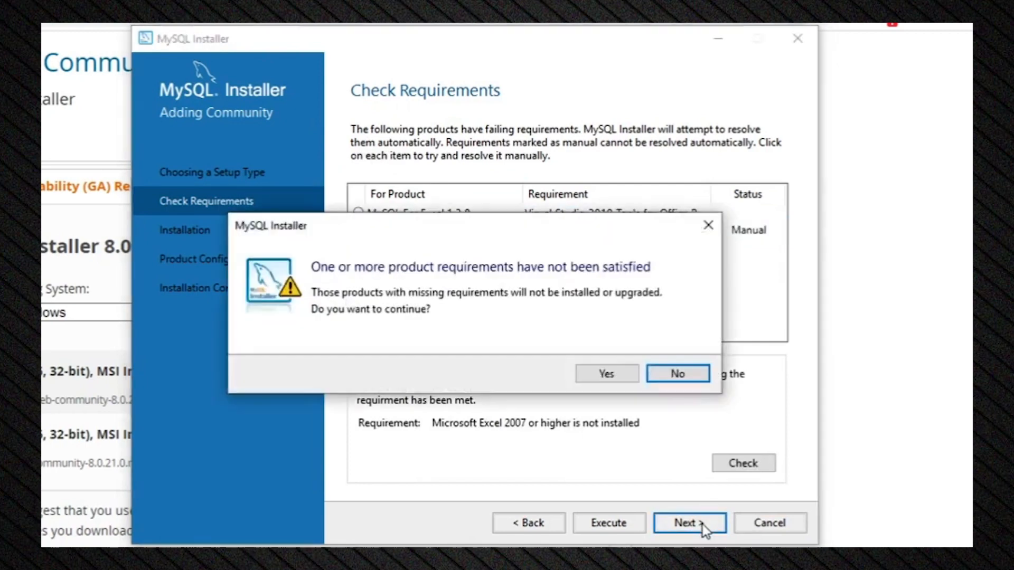
{"action": "left_click", "coordinate": [658, 376]}
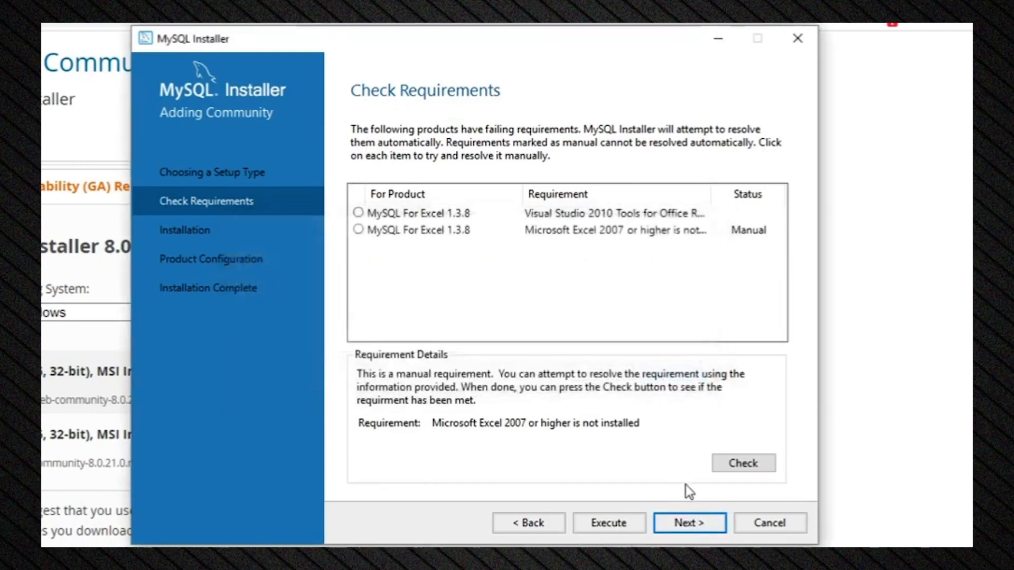
{"action": "left_click", "coordinate": [693, 523]}
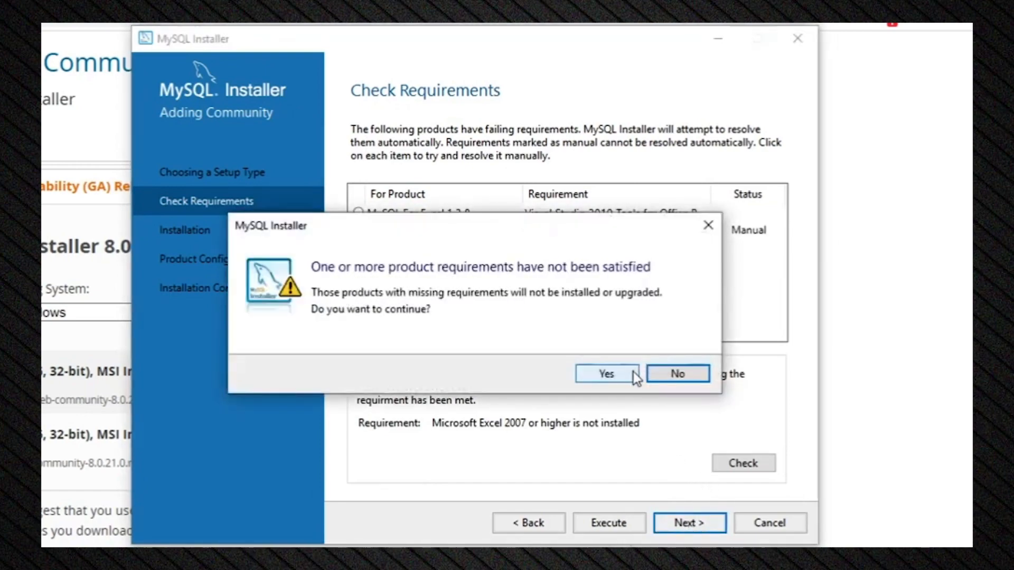
{"action": "left_click", "coordinate": [633, 373]}
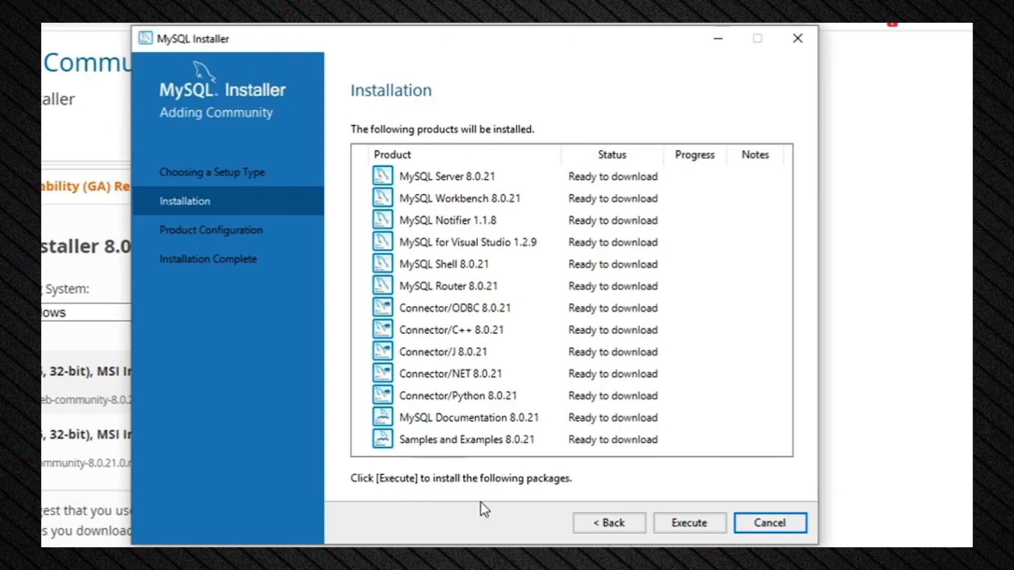
Download and install all 13 products, including Server and Workbench 8.0.21, then continue to Product Configuration.
{"action": "left_click", "coordinate": [700, 524]}
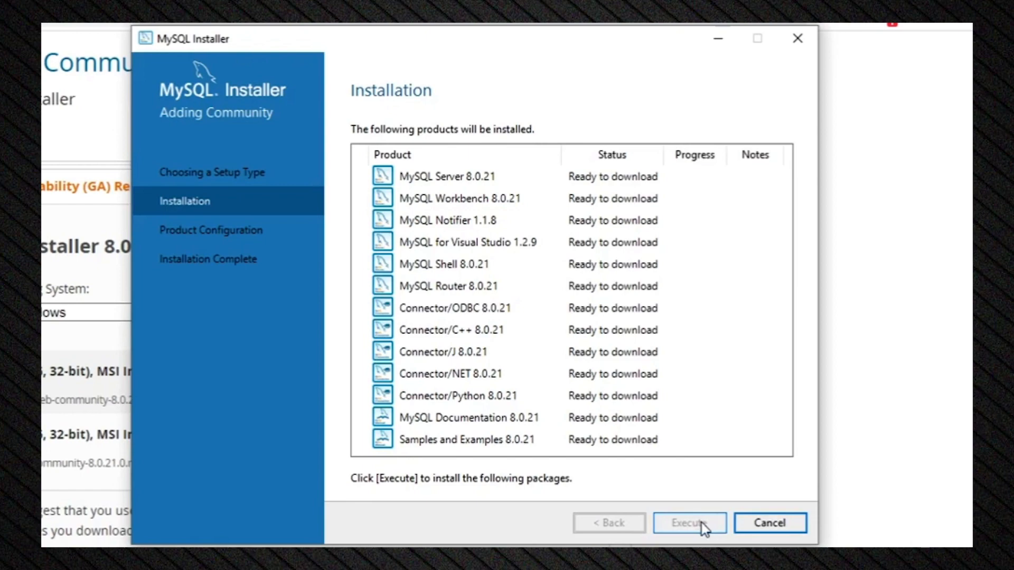
{"action": "left_click", "coordinate": [701, 521]}
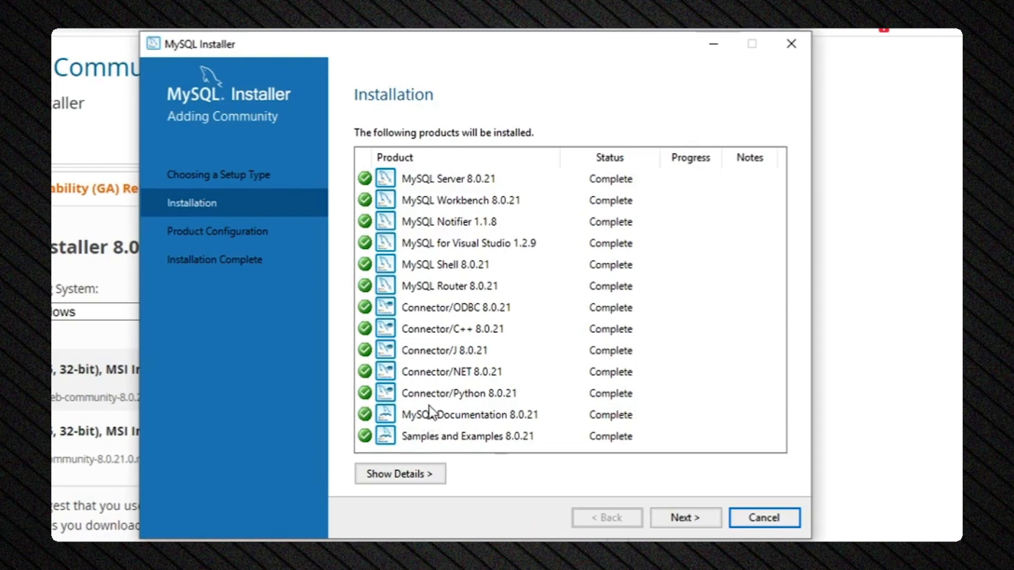
{"action": "left_click", "coordinate": [687, 521]}
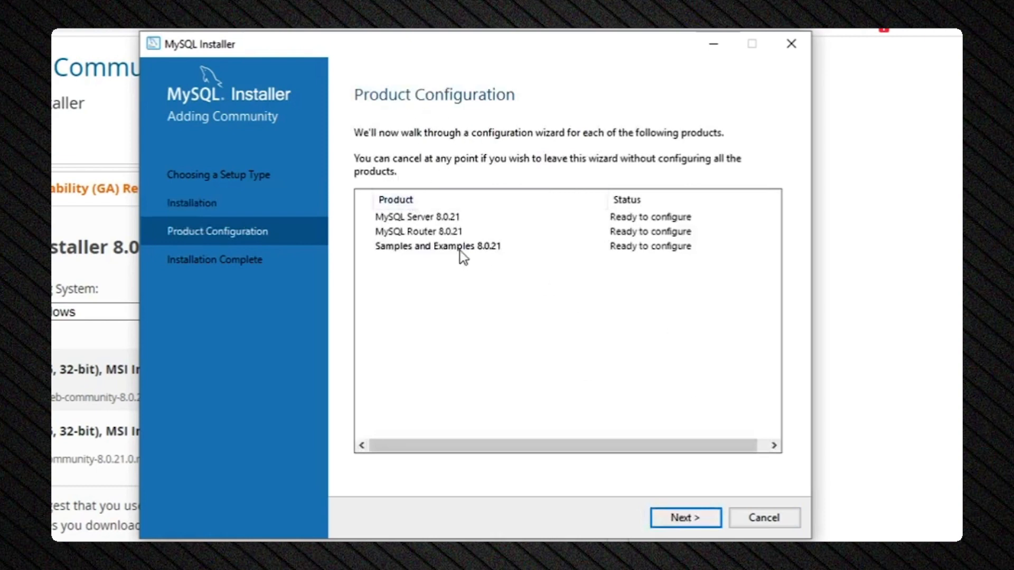
Keep Standalone server and Development Computer on port 3306 for MySQL Server 8.0.21.
{"action": "left_click", "coordinate": [692, 517]}
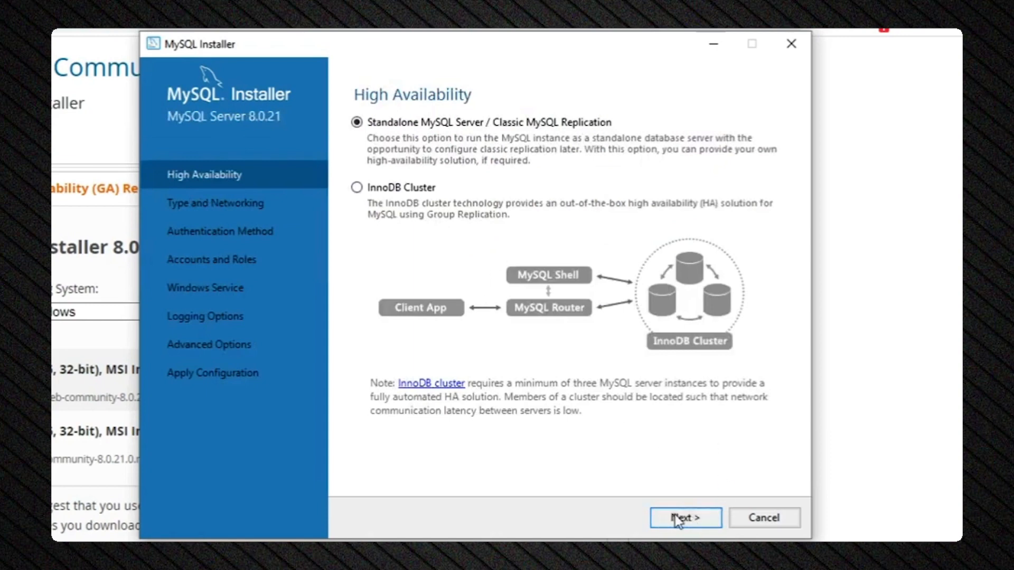
{"action": "left_click", "coordinate": [678, 519]}
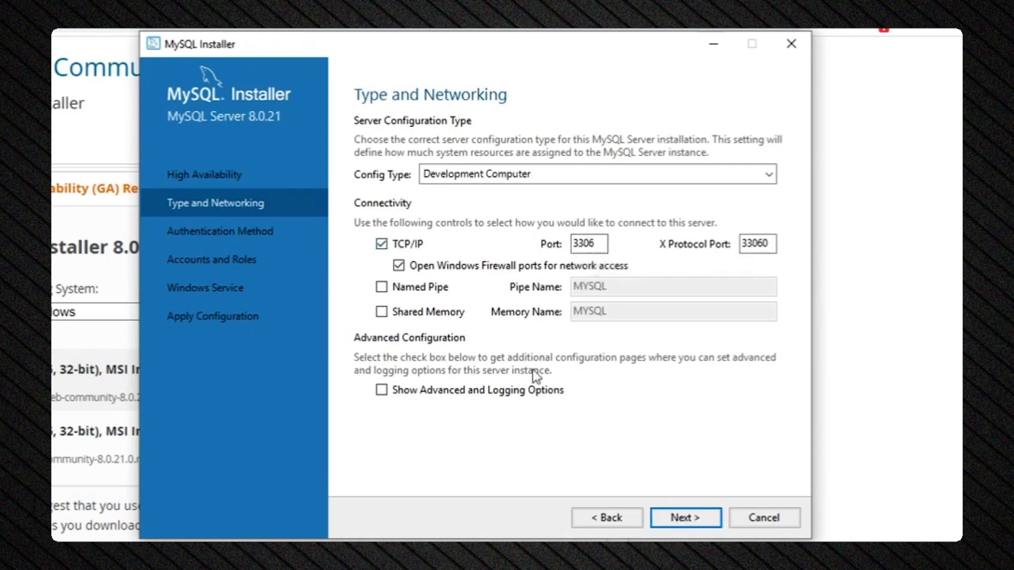
{"action": "left_click", "coordinate": [682, 518]}
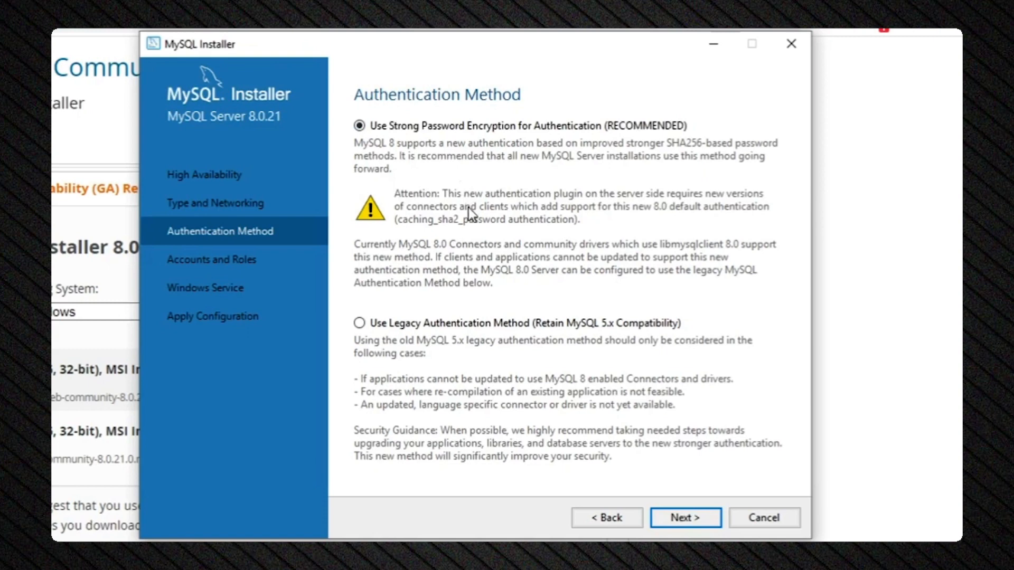
Keep strong password encryption and set the root password, entering it twice.
{"action": "left_click", "coordinate": [700, 518]}
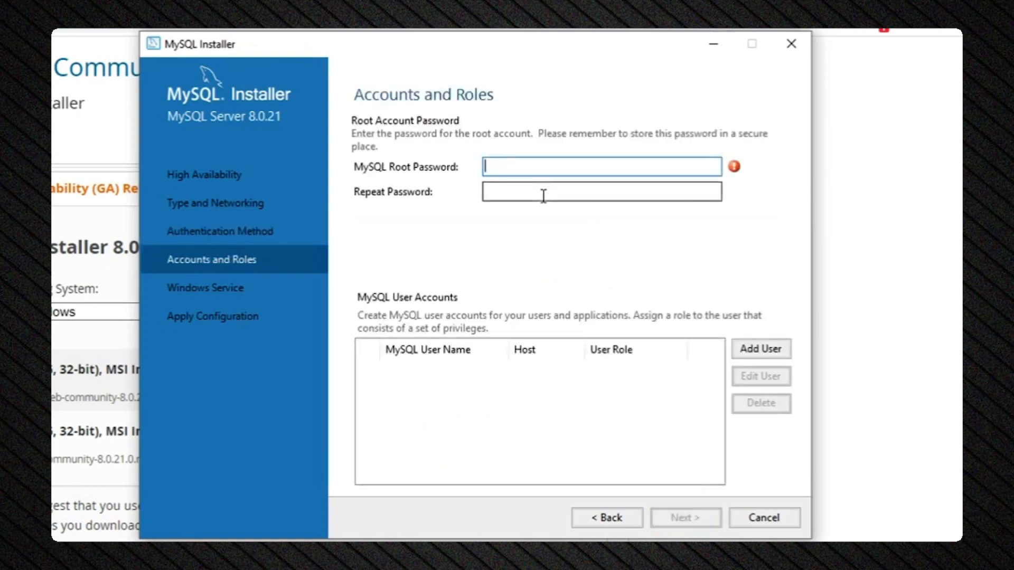
{"action": "type", "text": "•••••••••••••"}
{"action": "left_click", "coordinate": [554, 188]}
{"action": "type", "text": "•••••••••••••"}
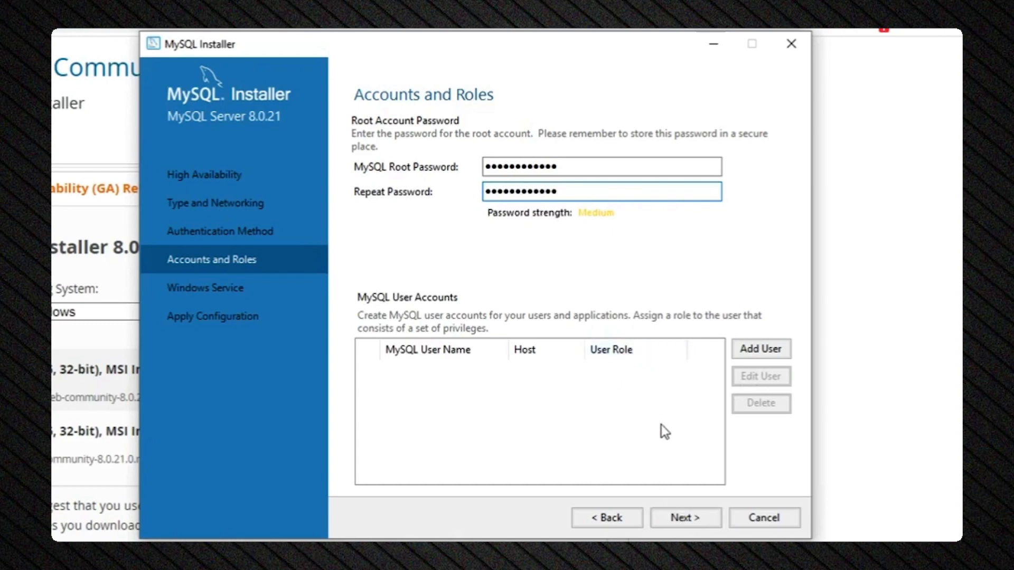
Add no extra MySQL user accounts and proceed to the MySQL80 Windows Service settings.
{"action": "left_click", "coordinate": [746, 352]}
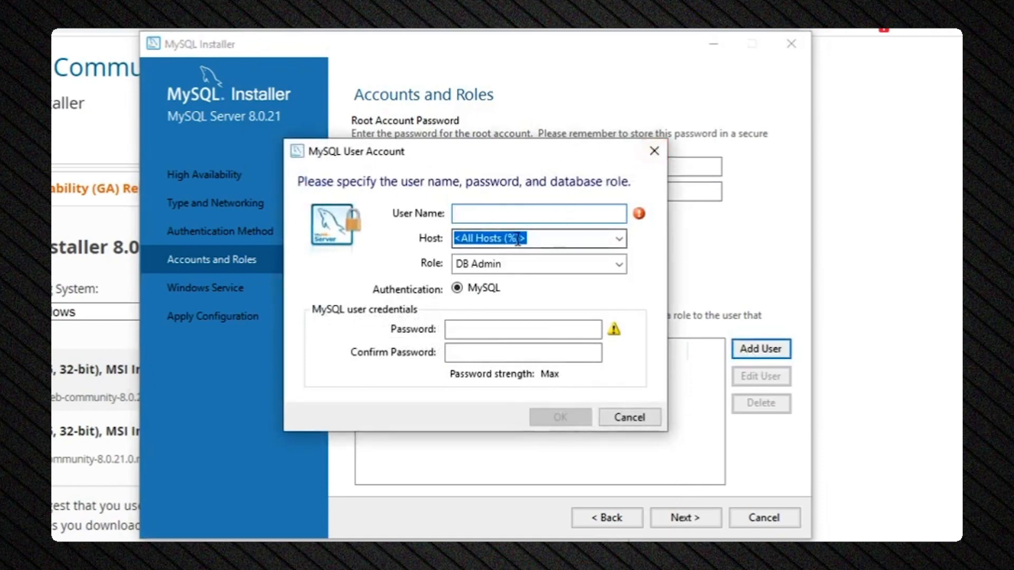
{"action": "left_click", "coordinate": [653, 157]}
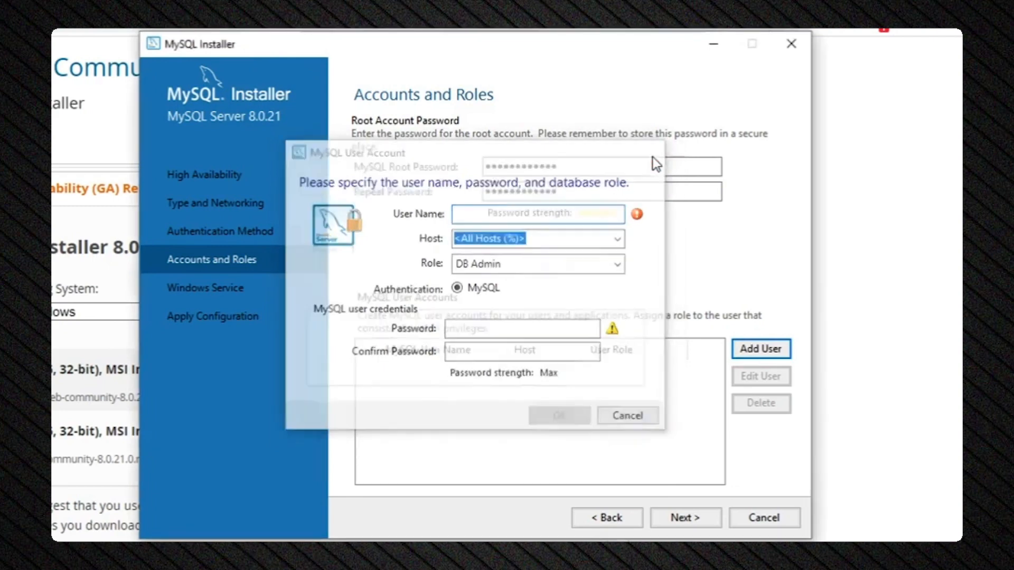
{"action": "left_click", "coordinate": [696, 518]}
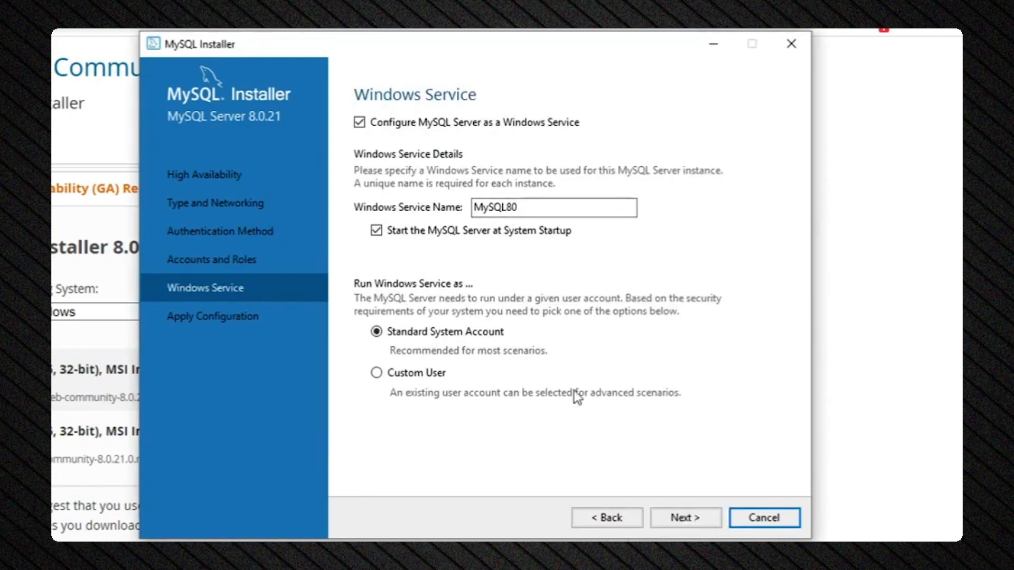
Keep the MySQL80 service settings and execute the server configuration until every step succeeds.
{"action": "left_click", "coordinate": [686, 516]}
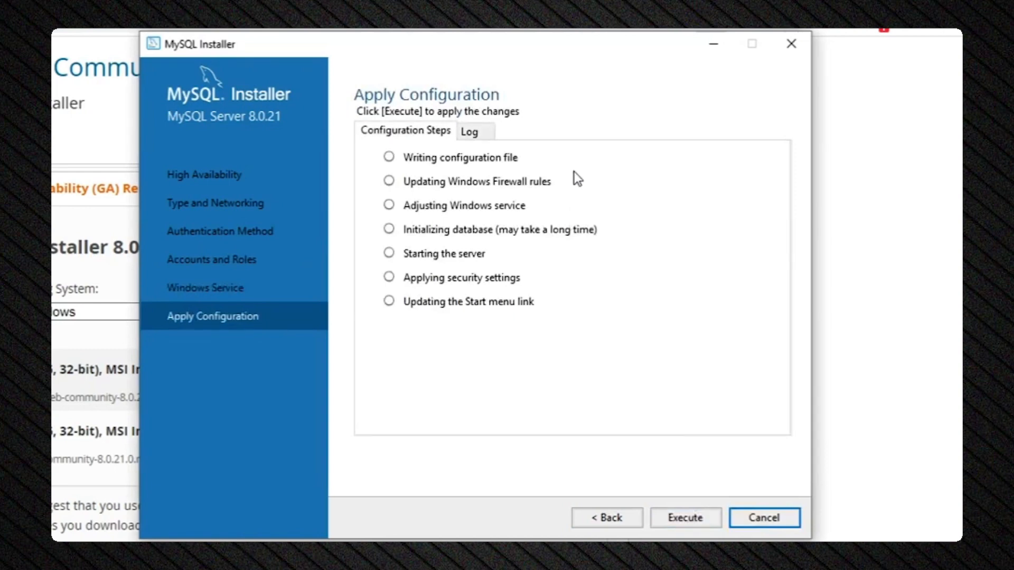
{"action": "left_click", "coordinate": [683, 519]}
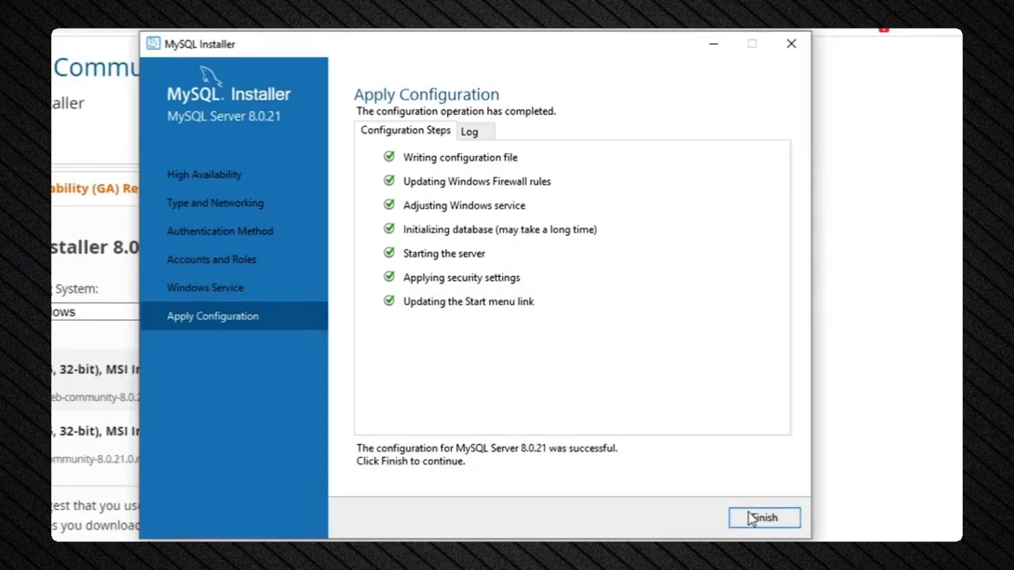
{"action": "left_click", "coordinate": [760, 518]}
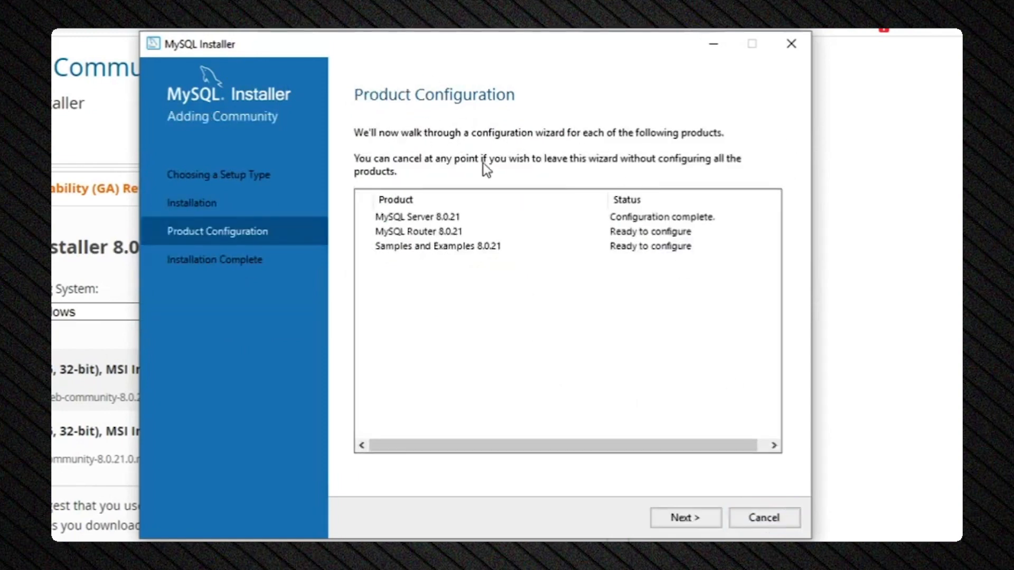
Skip the MySQL Router bootstrap setup and move on to Samples and Examples.
{"action": "left_click", "coordinate": [678, 518]}
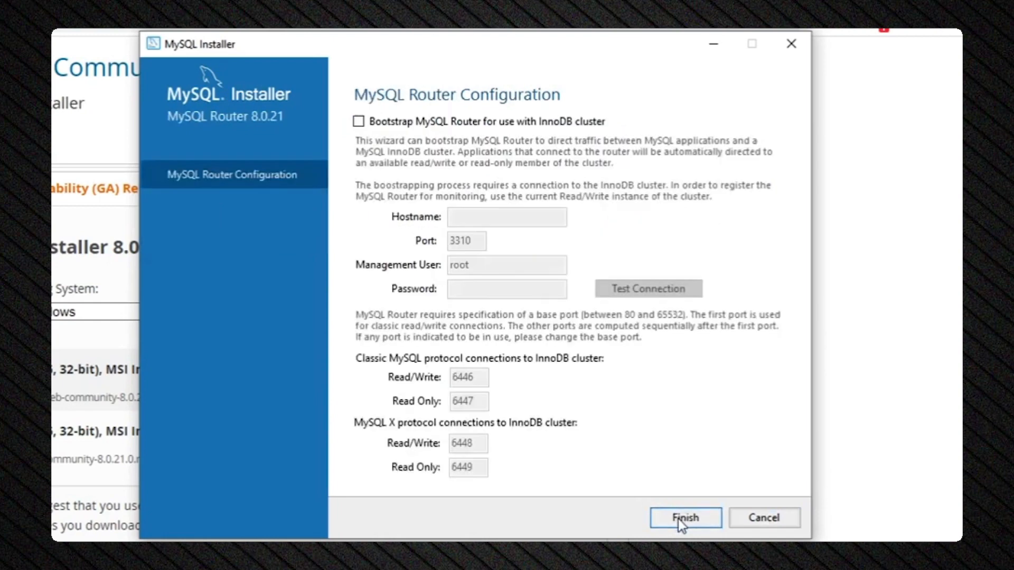
{"action": "left_click", "coordinate": [678, 518]}
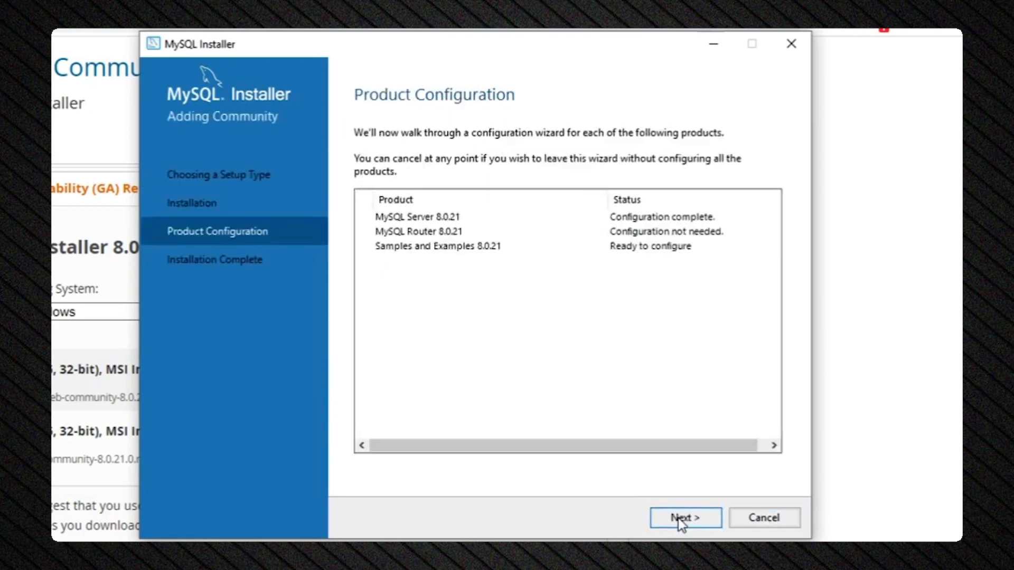
{"action": "left_click", "coordinate": [678, 518]}
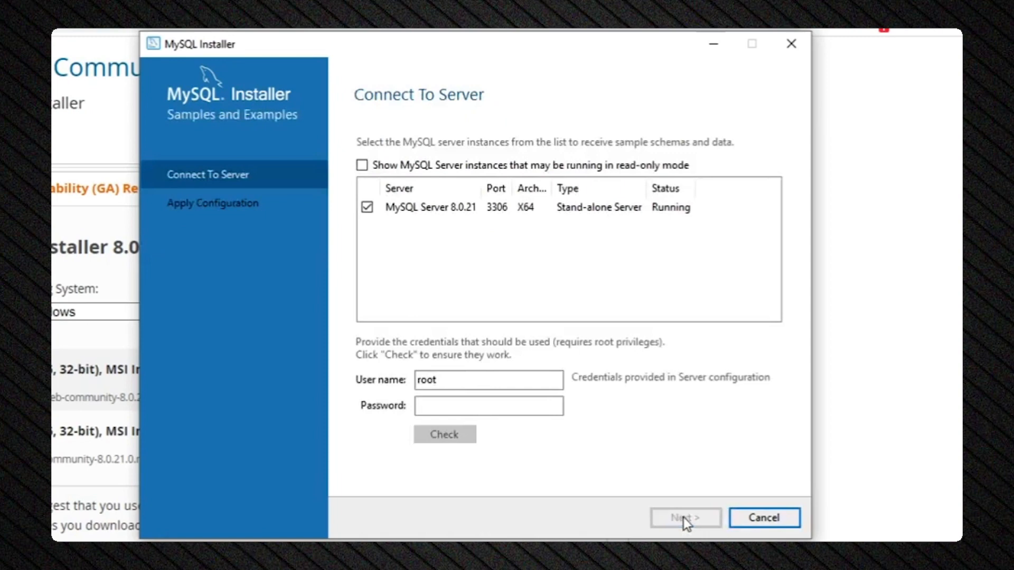
Enter the root password, verify the connection to MySQL Server 8.0.21, and continue.
{"action": "left_click", "coordinate": [481, 410]}
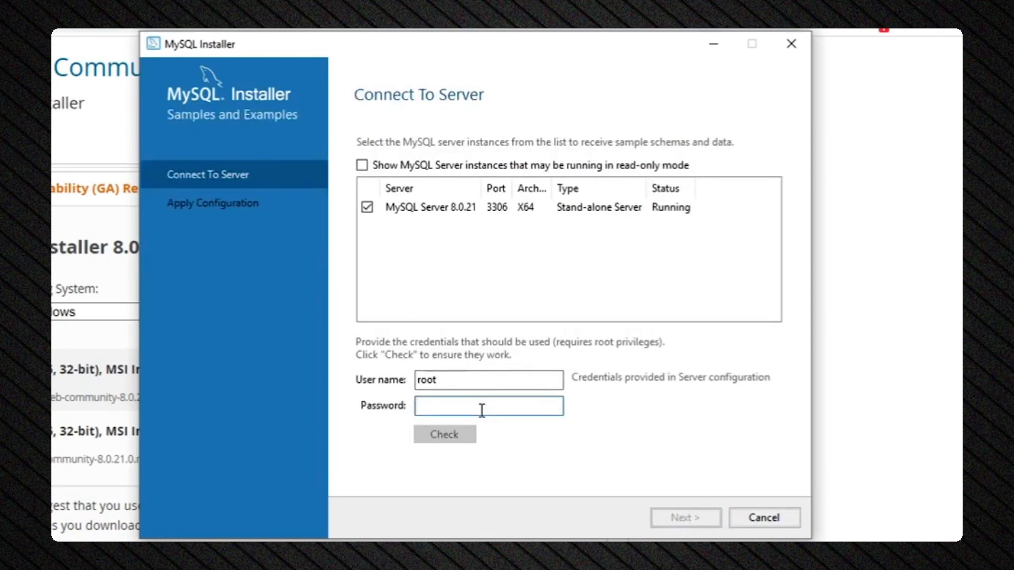
{"action": "type", "text": "rootroo"}
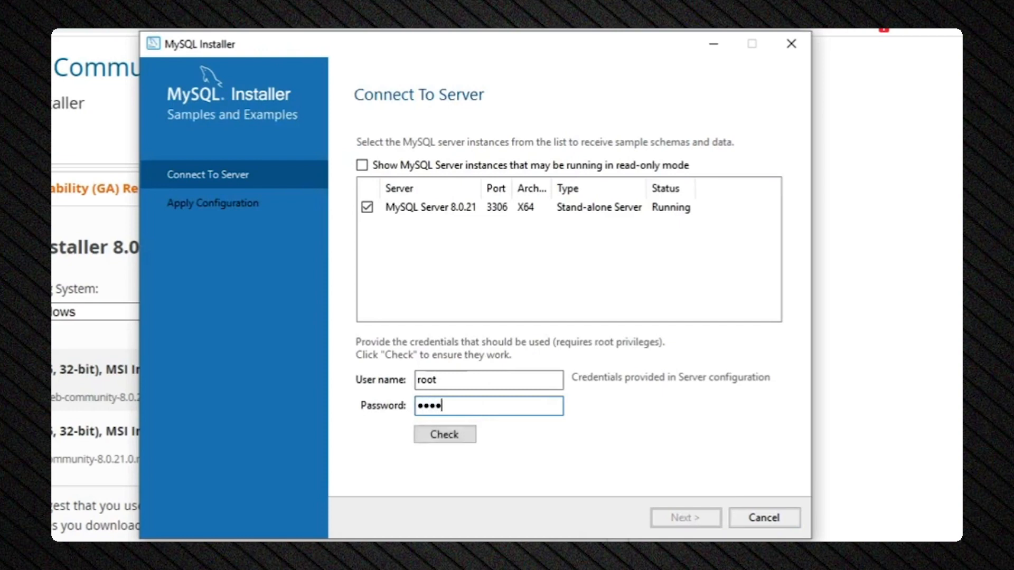
{"action": "type", "text": "troot"}
{"action": "left_click", "coordinate": [457, 435]}
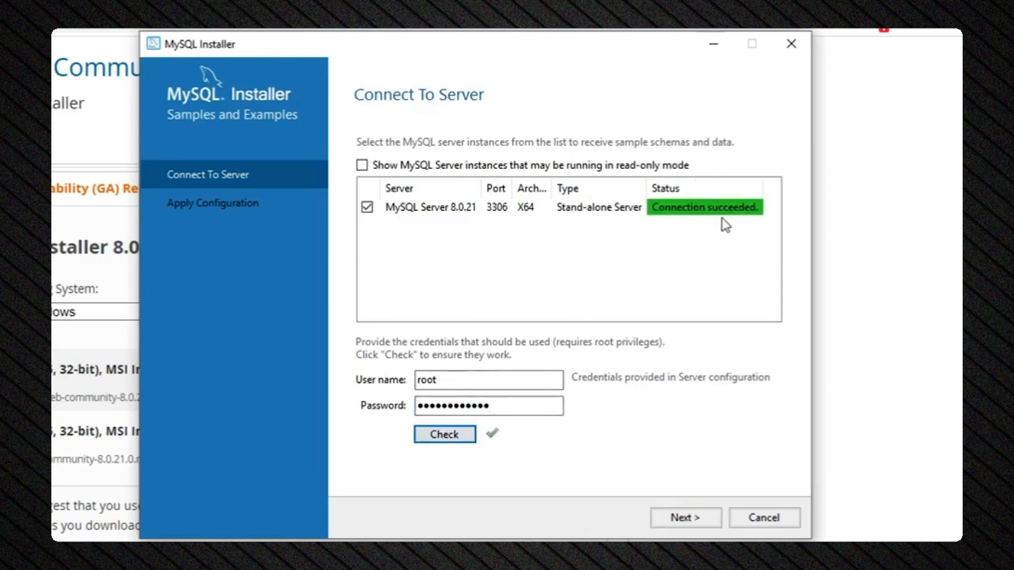
{"action": "left_click", "coordinate": [686, 518]}
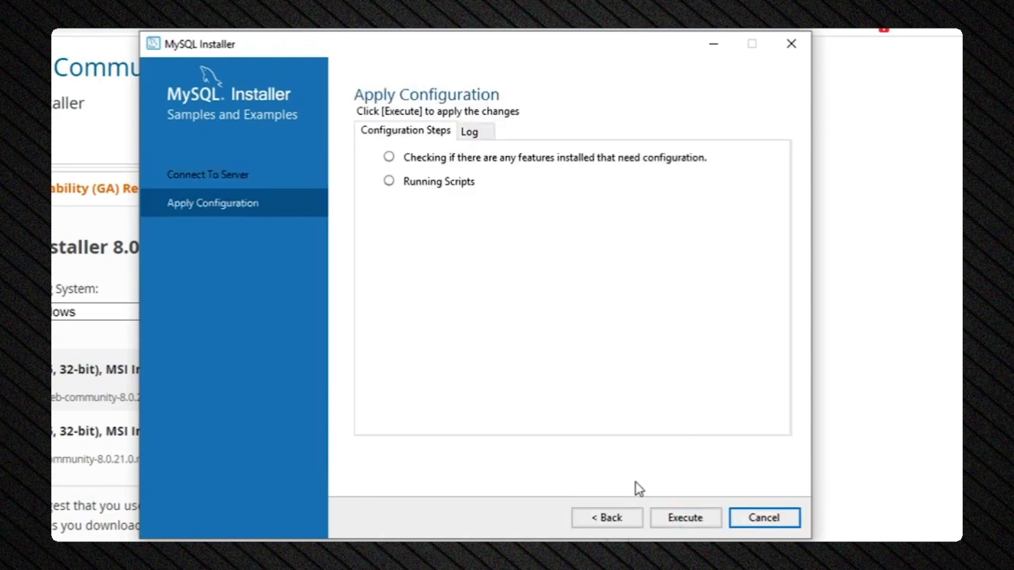
Execute the Samples and Examples scripts and finish installation with Workbench and Shell launching.
{"action": "left_click", "coordinate": [682, 522]}
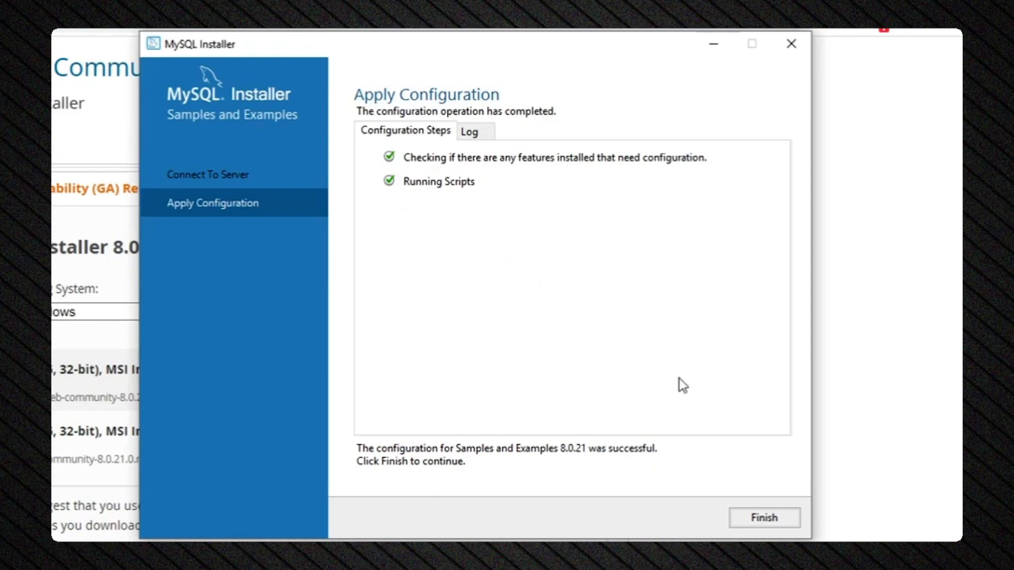
{"action": "left_click", "coordinate": [749, 521]}
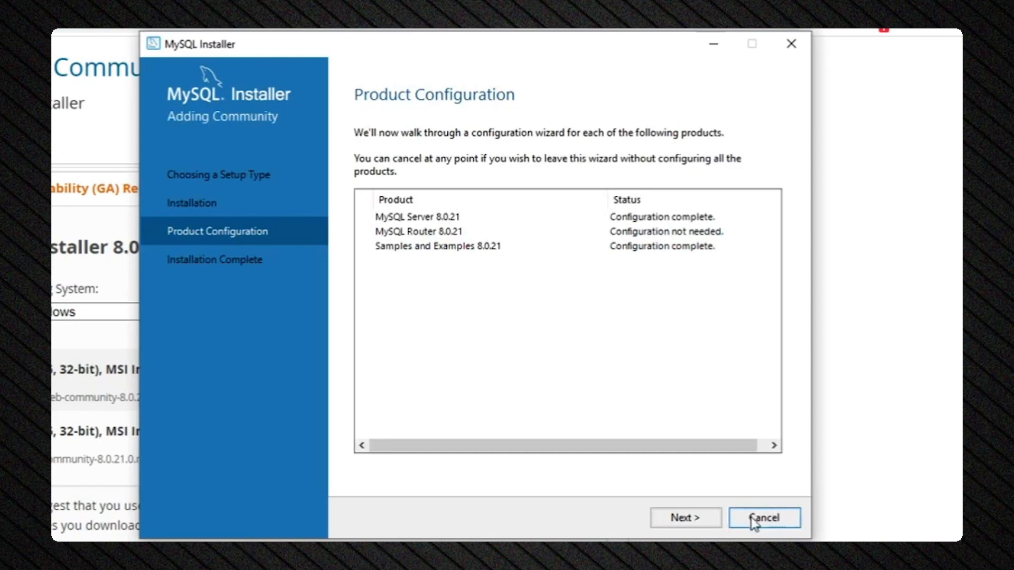
{"action": "left_click", "coordinate": [710, 524]}
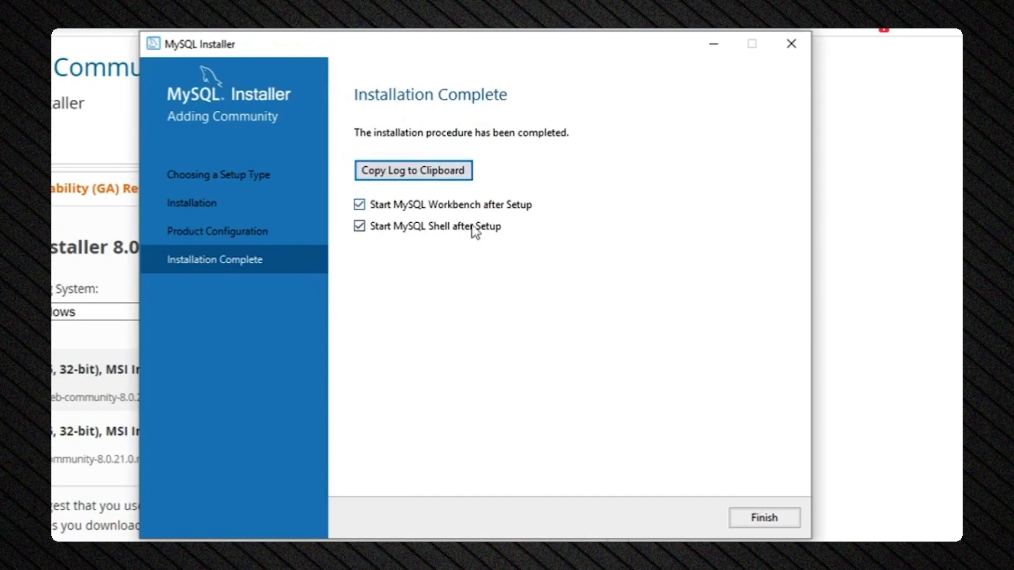
{"action": "left_click", "coordinate": [749, 518]}
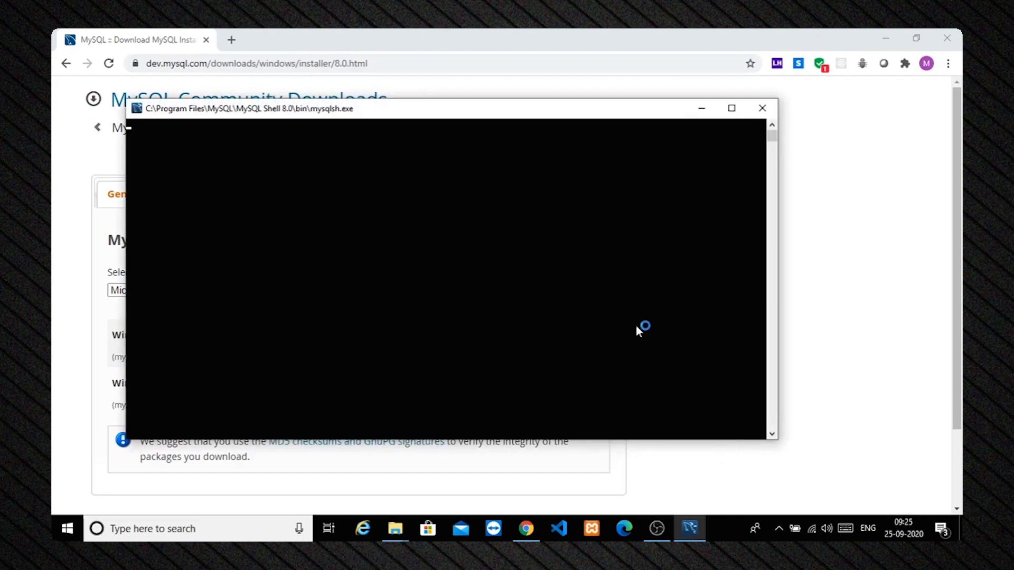
Minimize the MySQL Shell console and maximize Workbench showing the Local instance MySQL80 connection.
{"action": "left_click", "coordinate": [691, 534]}
{"action": "left_click", "coordinate": [690, 530]}
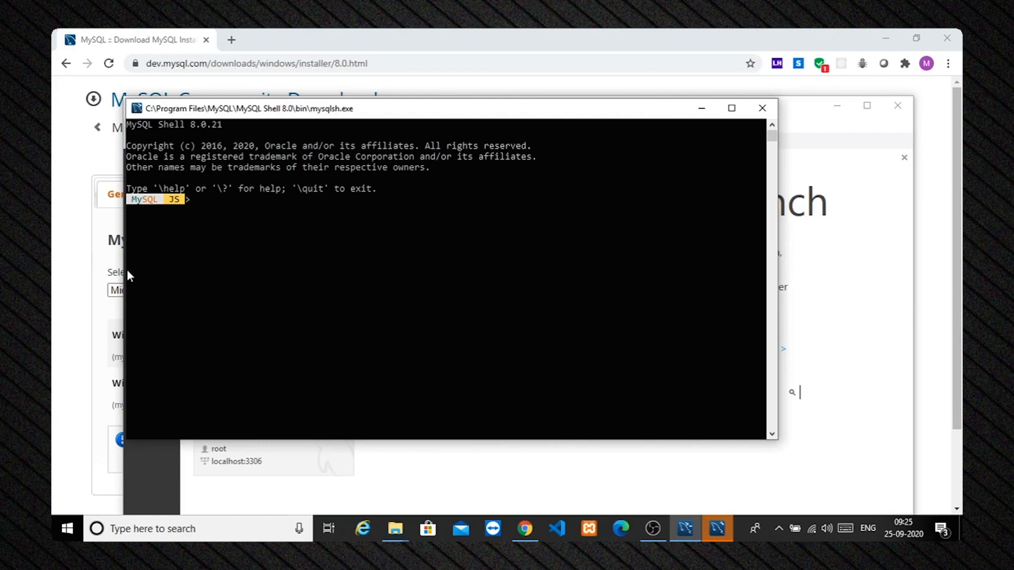
{"action": "left_click", "coordinate": [701, 108]}
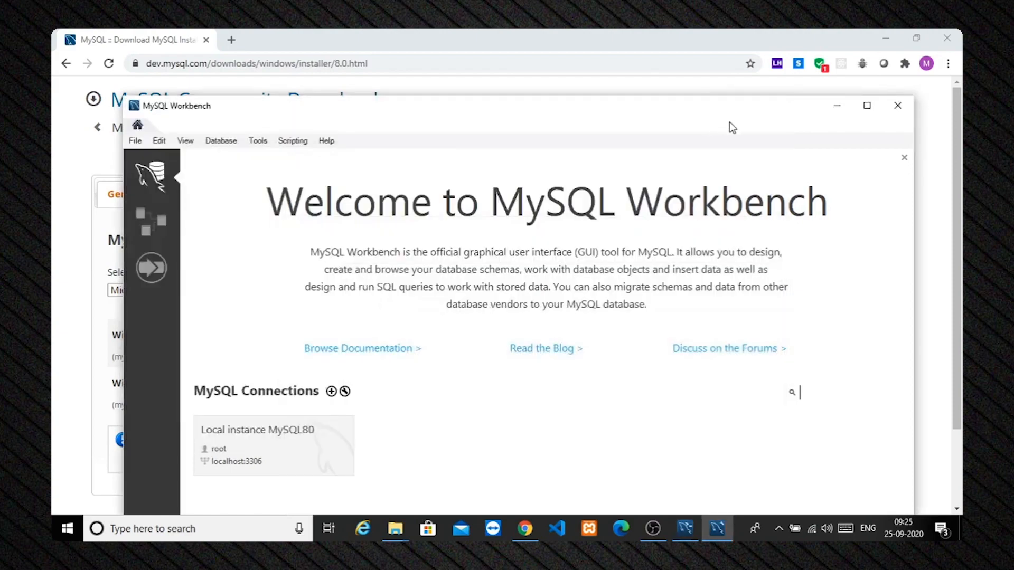
{"action": "left_click", "coordinate": [866, 106]}
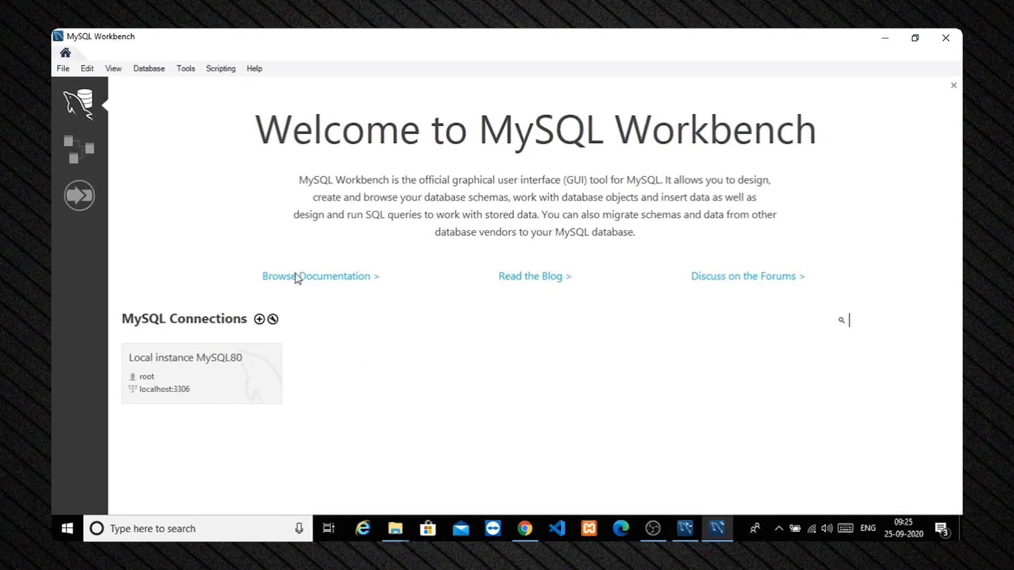